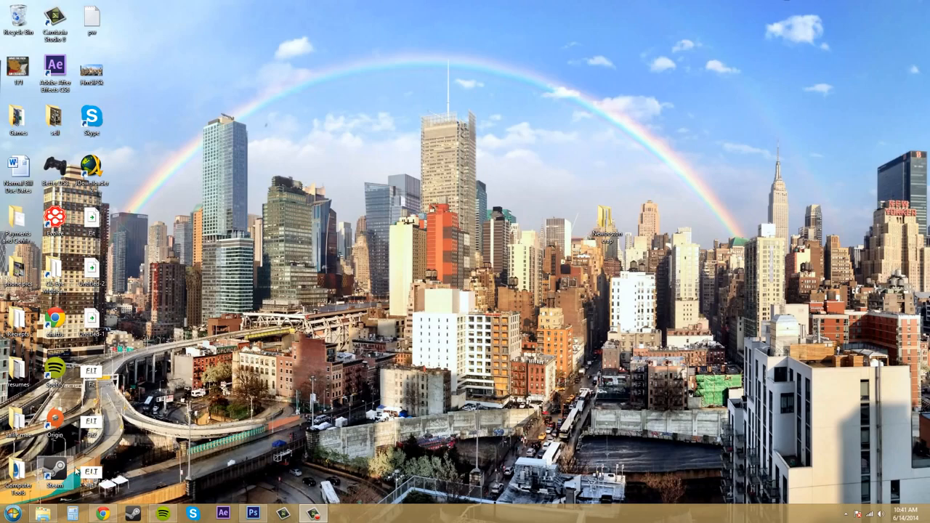
Bring up Adobe Photoshop CS6 (64 Bit) and close the open Untitled-1.psd document.
left_click(13, 513)
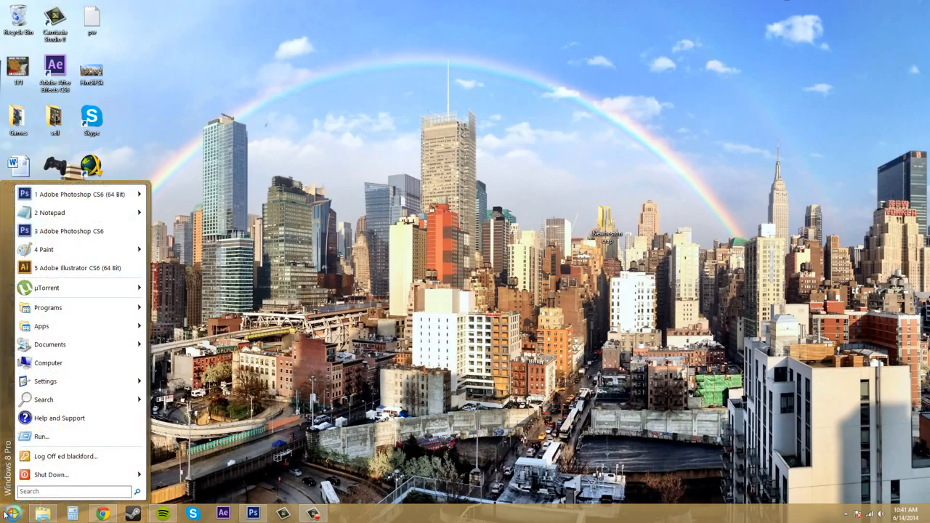
mouse_move(79, 312)
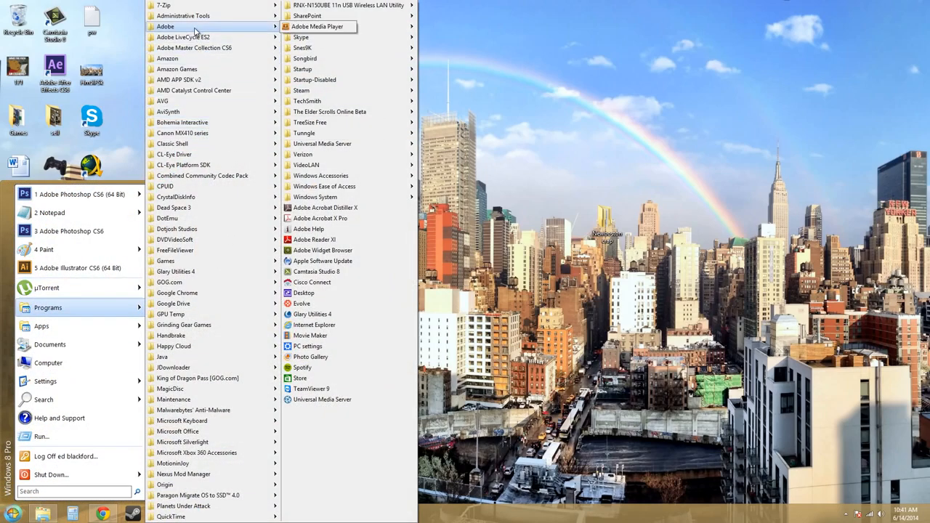
mouse_move(240, 47)
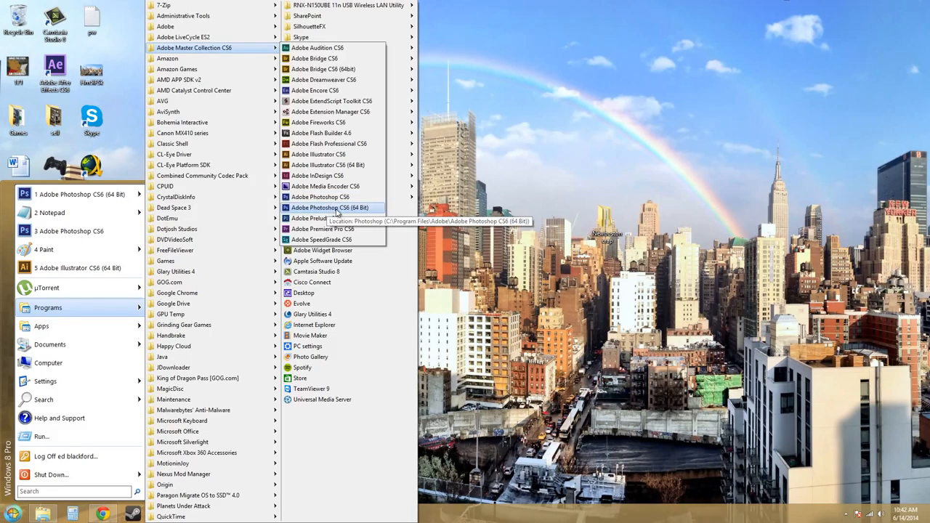
left_click(379, 210)
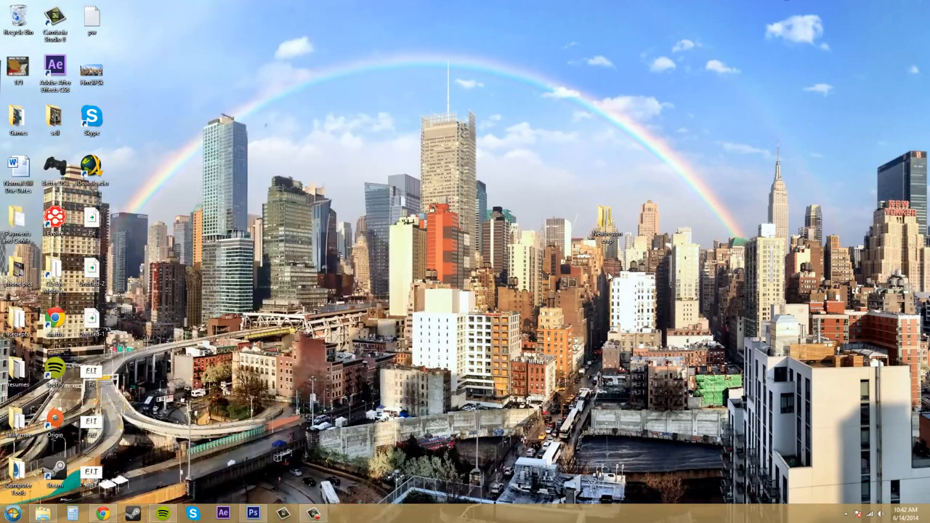
left_click(253, 513)
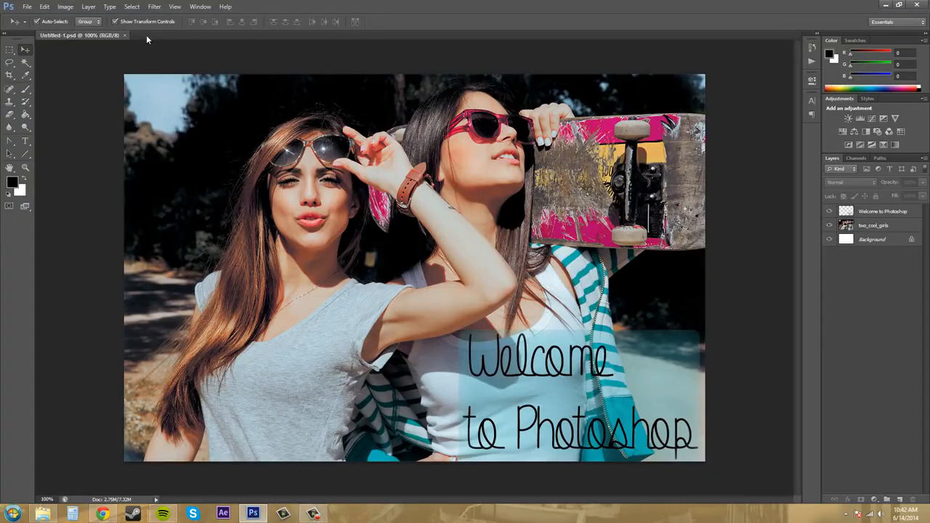
left_click(124, 36)
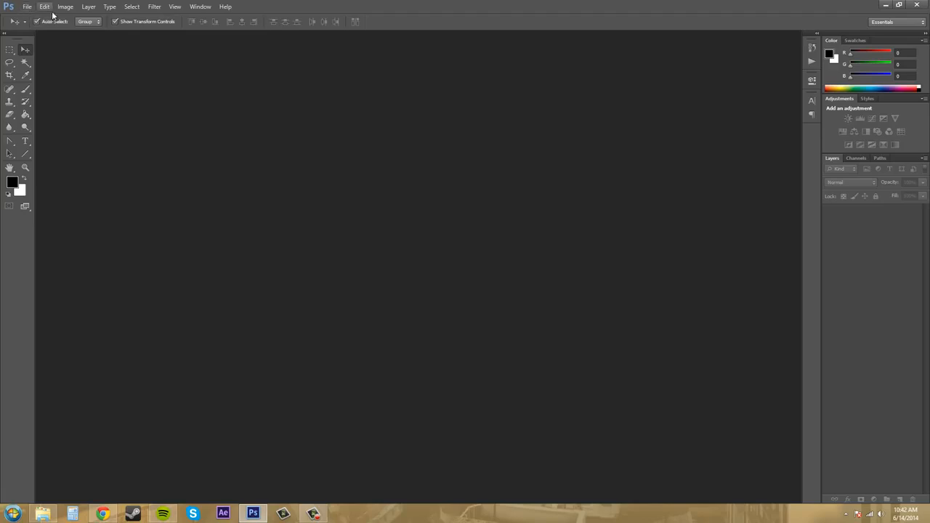
left_click(27, 7)
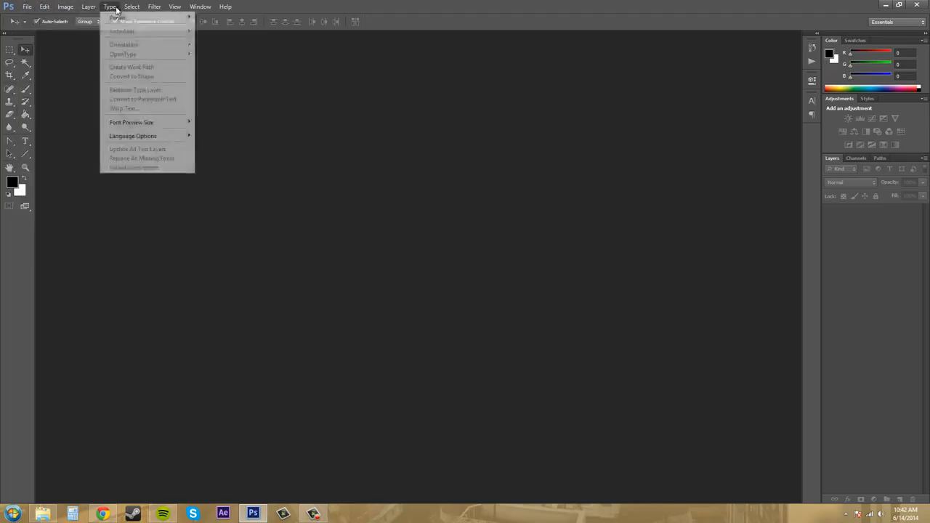
mouse_move(147, 8)
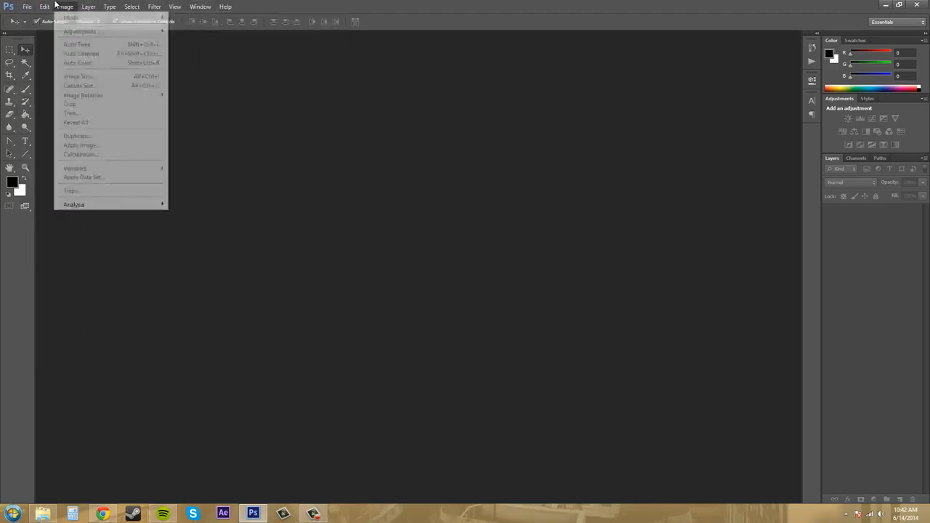
mouse_move(62, 6)
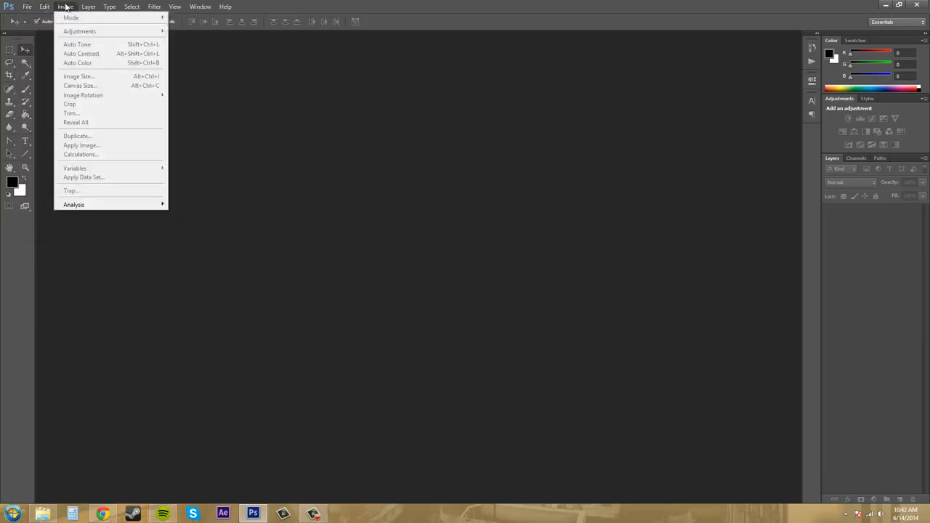
left_click(378, 178)
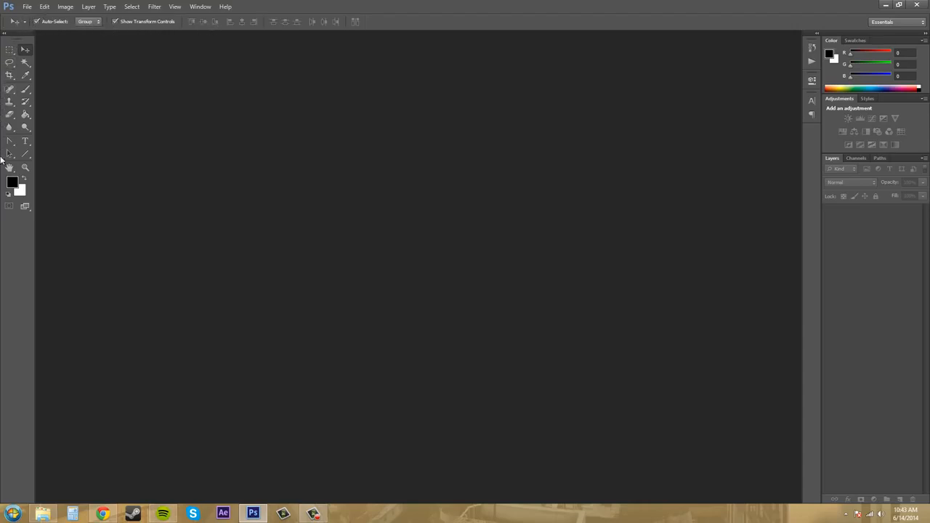
Examine the options of the Rectangular Marquee, Crop and Eyedropper tools, and return to the Move tool.
left_click(9, 51)
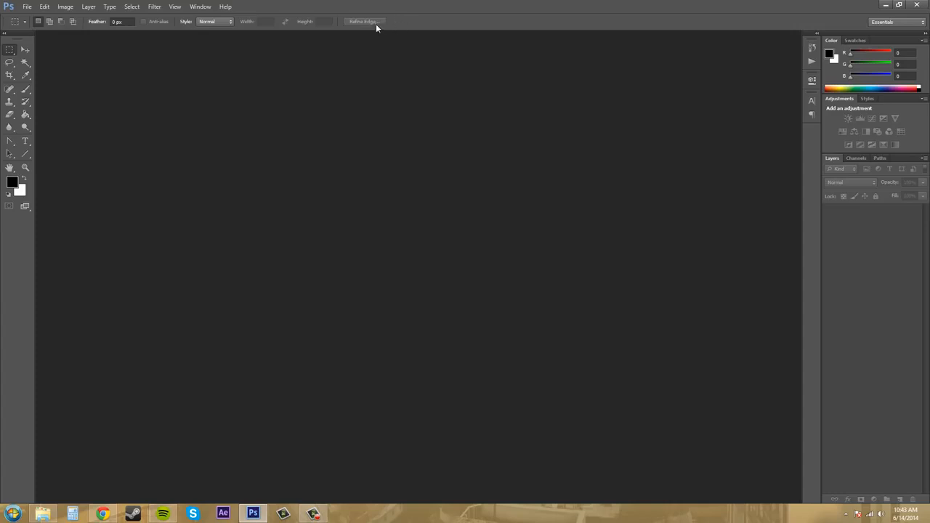
left_click(26, 64)
left_click(25, 49)
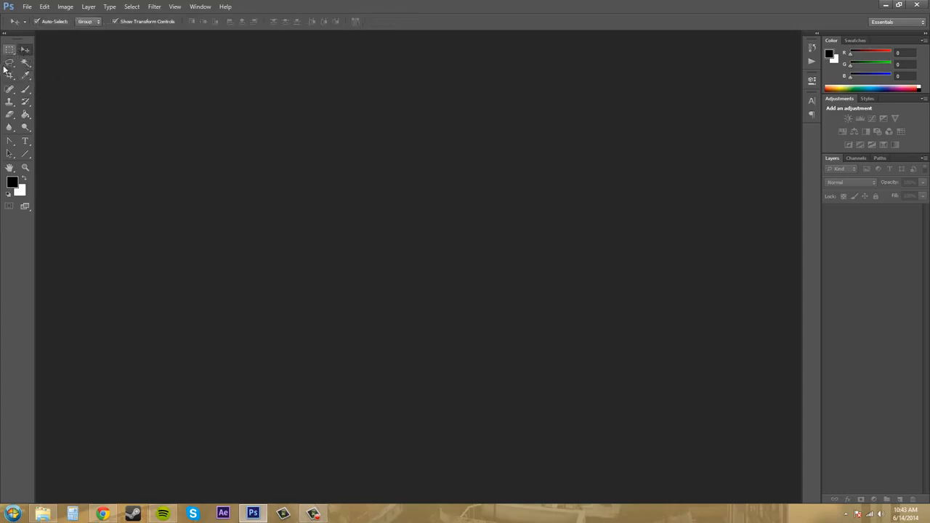
left_click(10, 76)
left_click(24, 76)
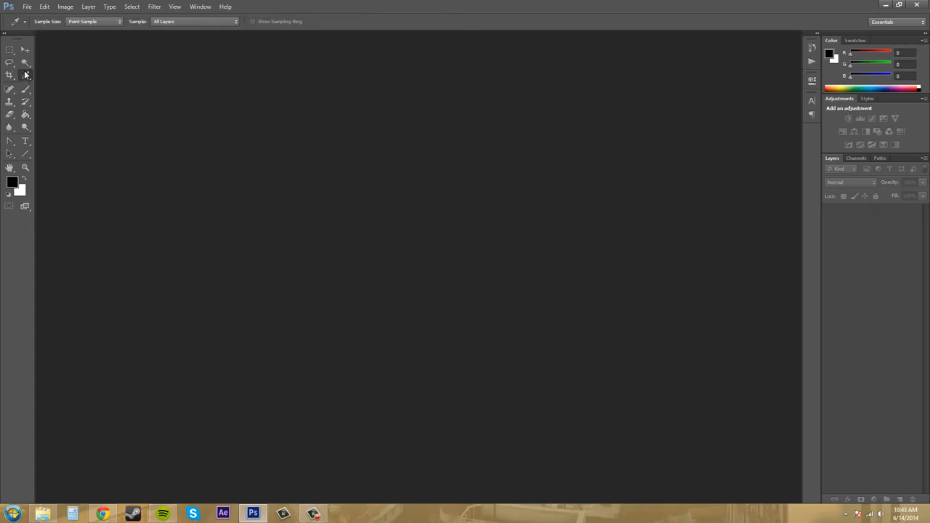
left_click(26, 50)
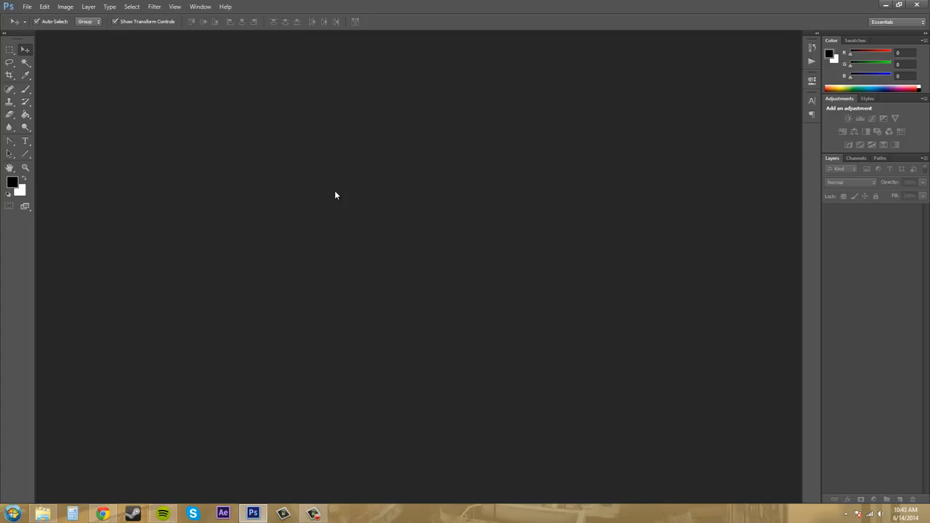
Try the Painting workspace and switch back to the Essentials workspace.
left_click(907, 24)
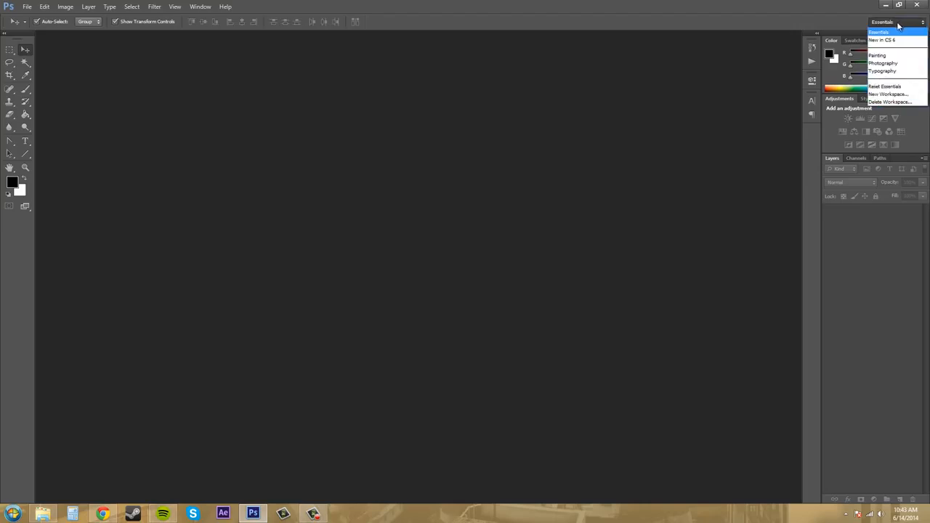
left_click(880, 55)
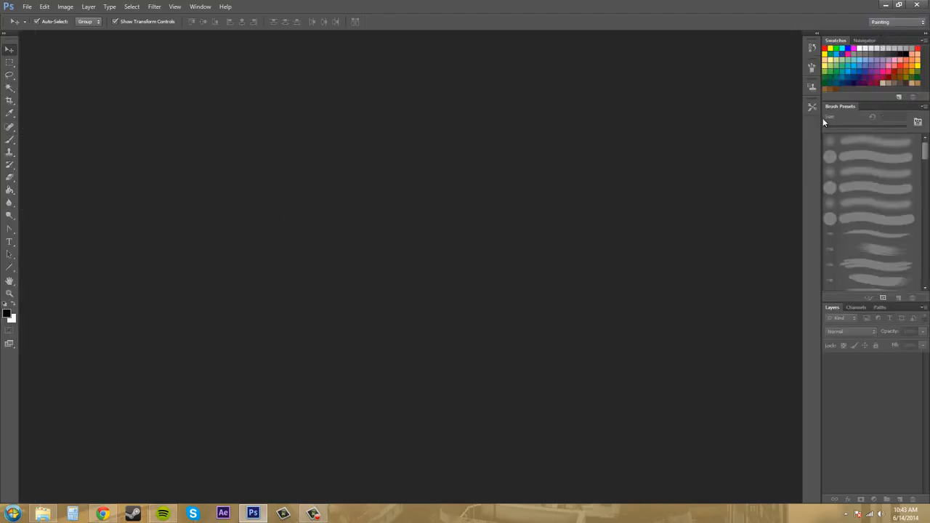
left_click(886, 23)
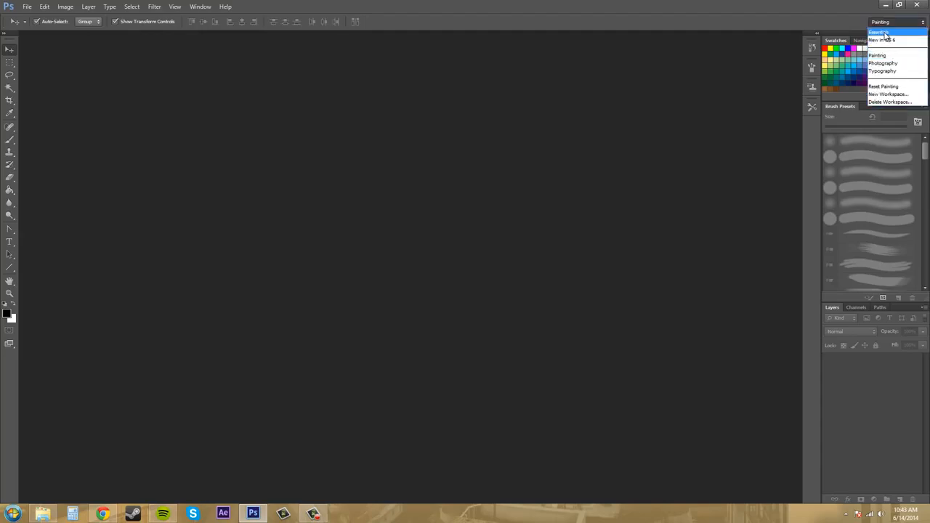
left_click(880, 32)
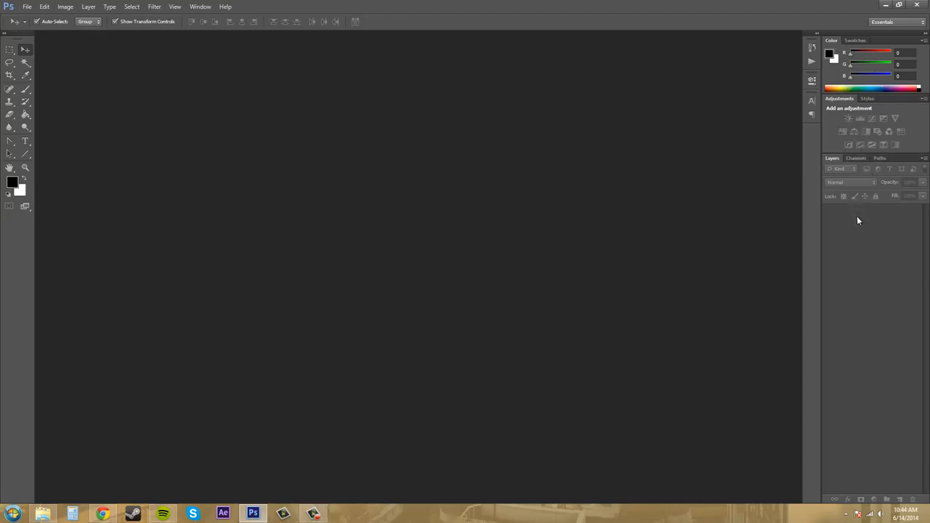
View the channels and paths before returning to the layers, and briefly show and collapse the Properties display.
left_click(856, 158)
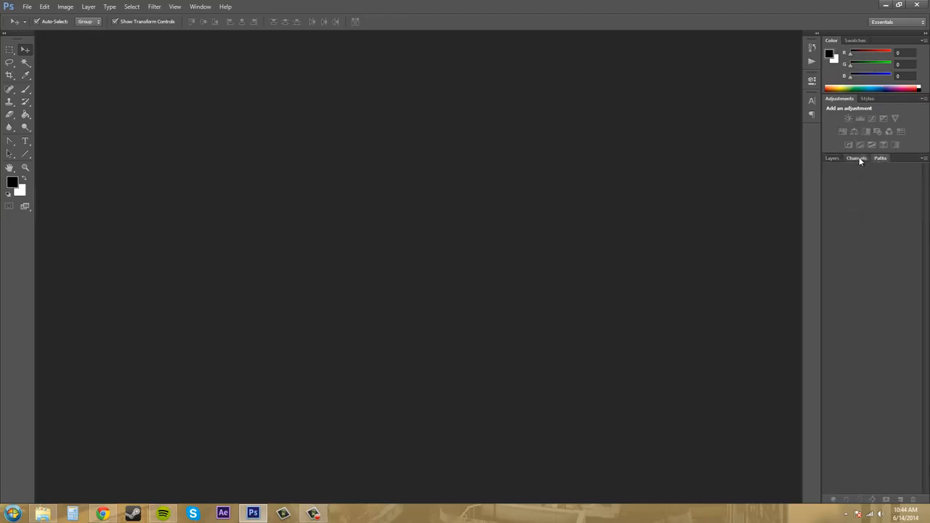
left_click(831, 160)
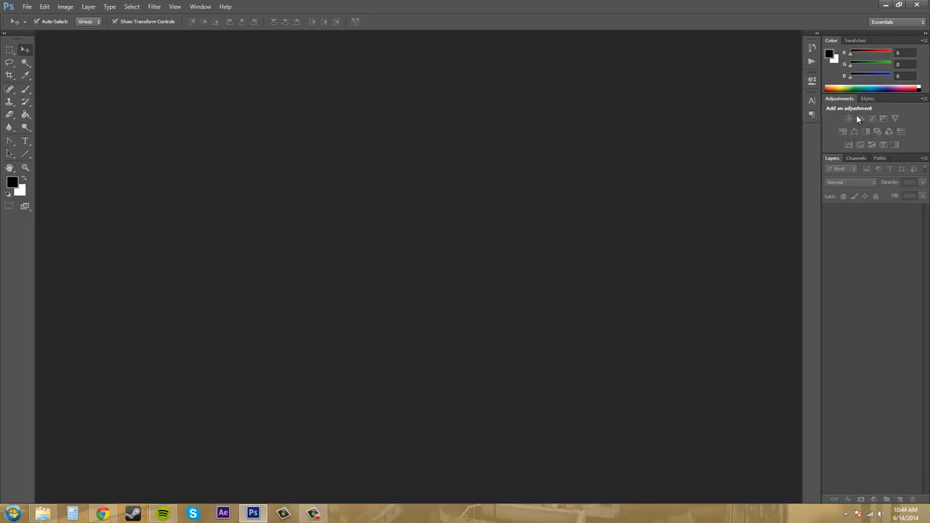
left_click(198, 9)
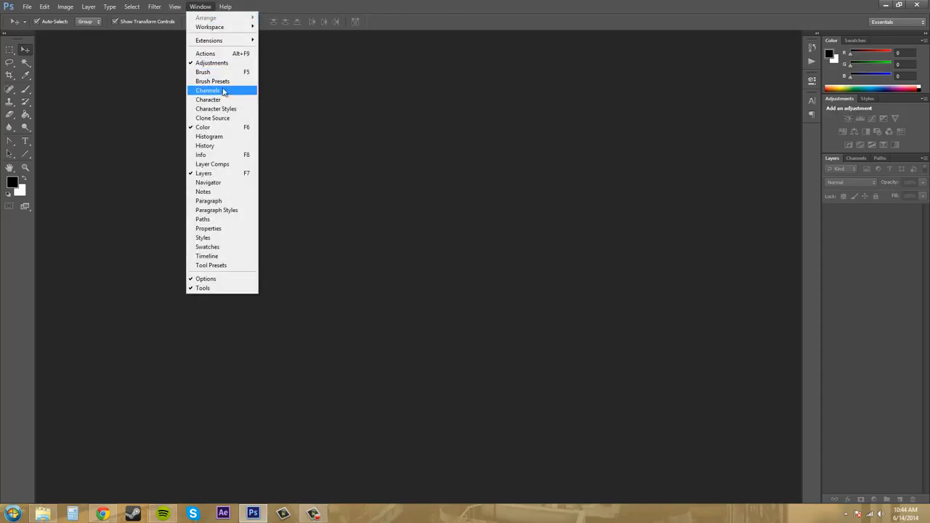
left_click(210, 229)
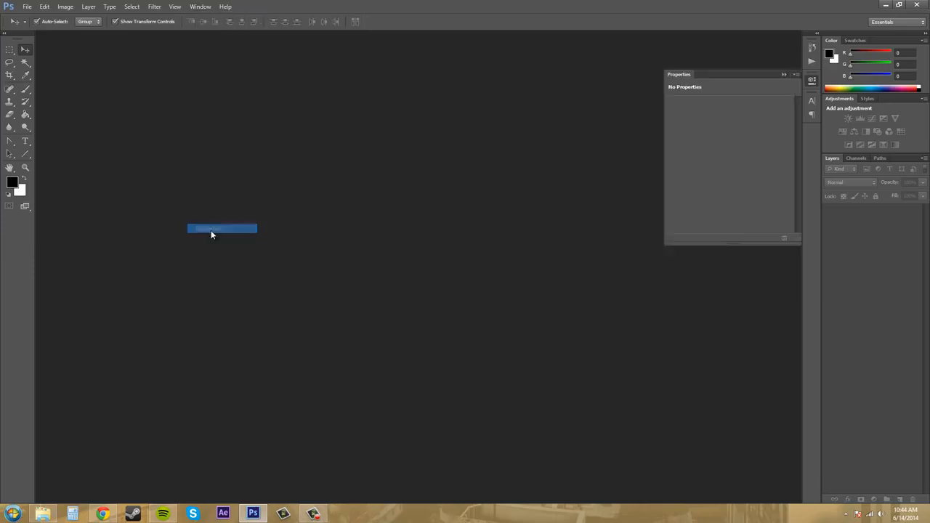
left_click(784, 75)
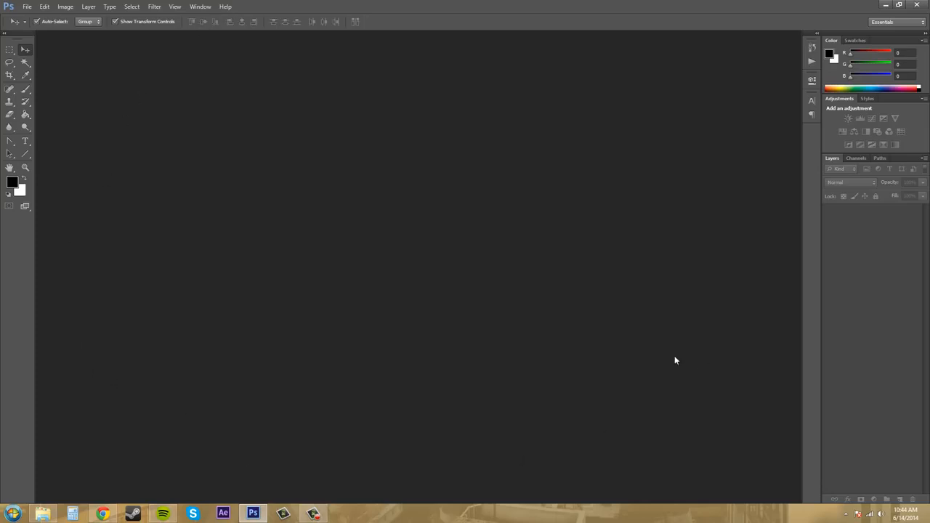
Start a new document and name it "first".
left_click(27, 7)
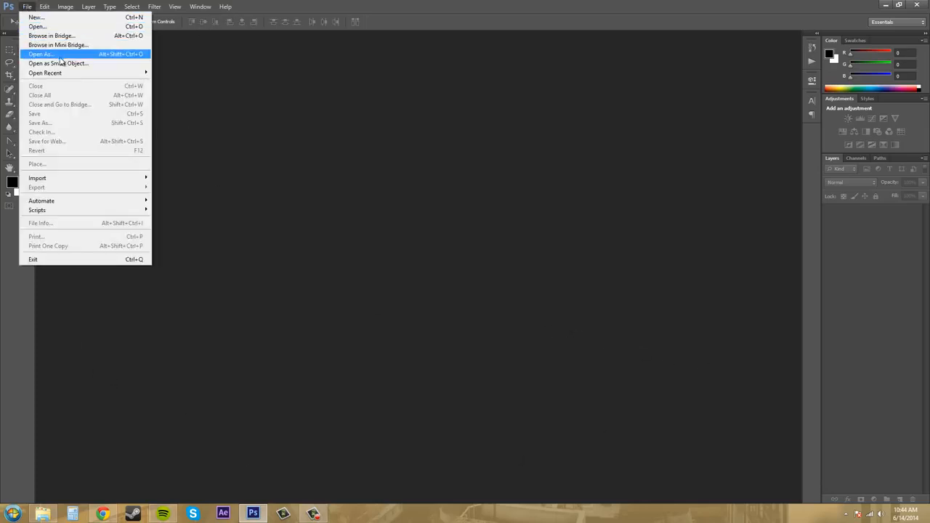
mouse_move(58, 72)
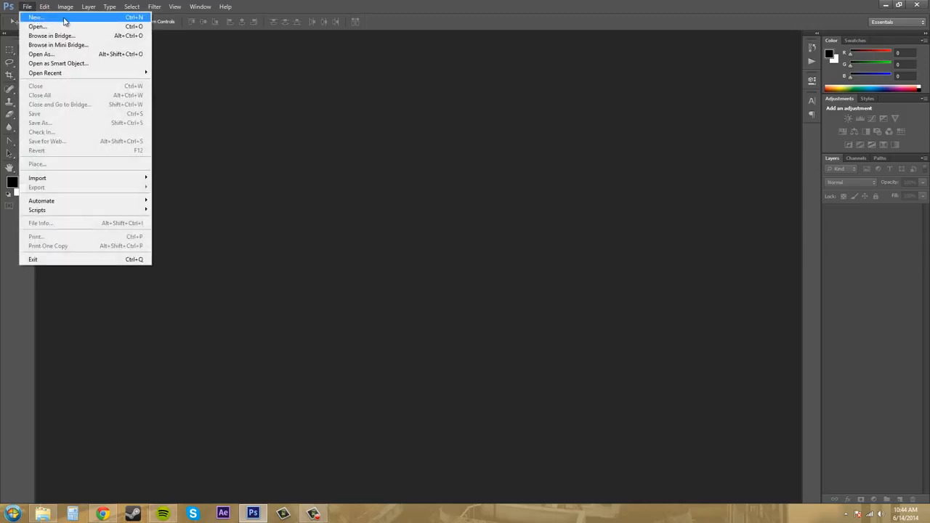
left_click(78, 22)
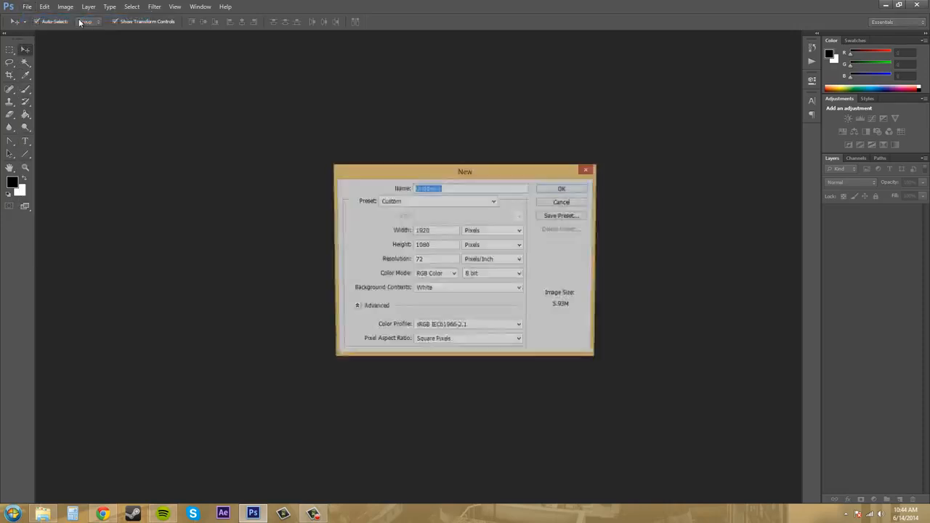
left_click_drag(469, 172, 440, 113)
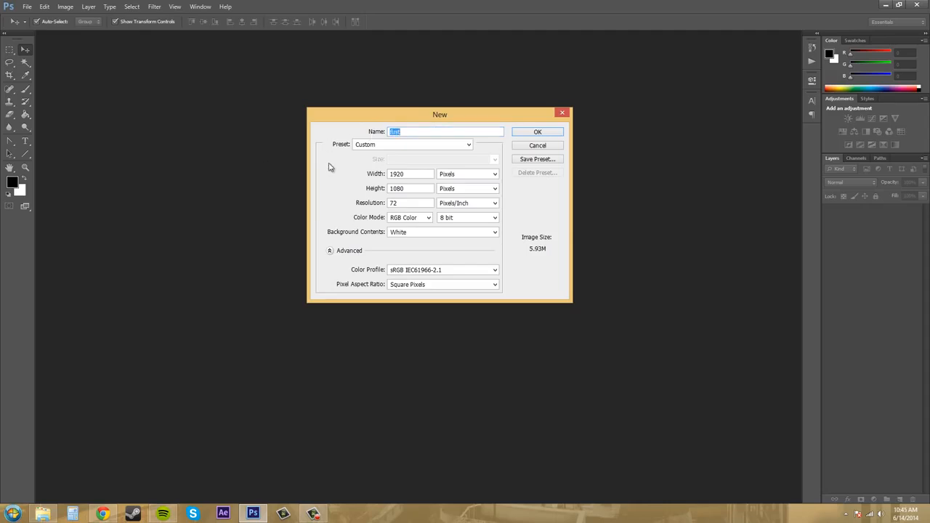
Try the U.S. Paper preset for the new document and replace it with the Film & Video preset.
left_click(435, 148)
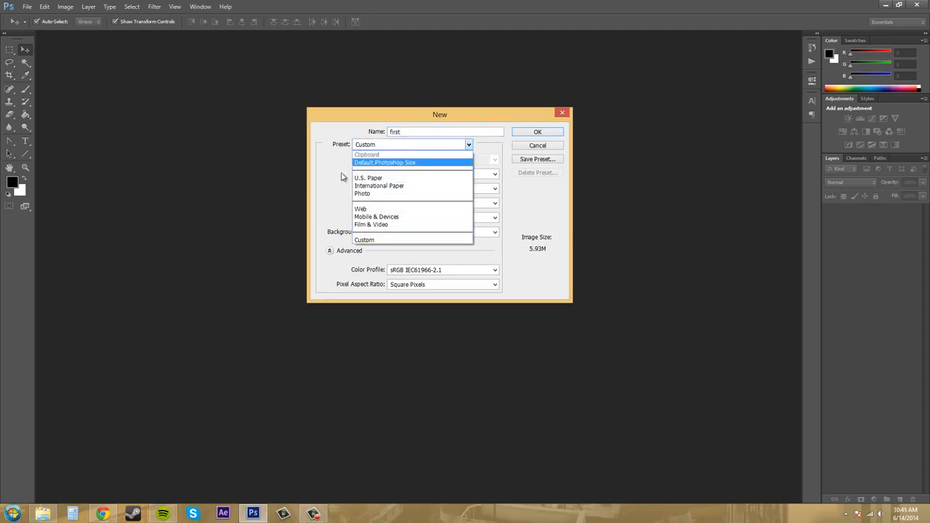
key("Escape")
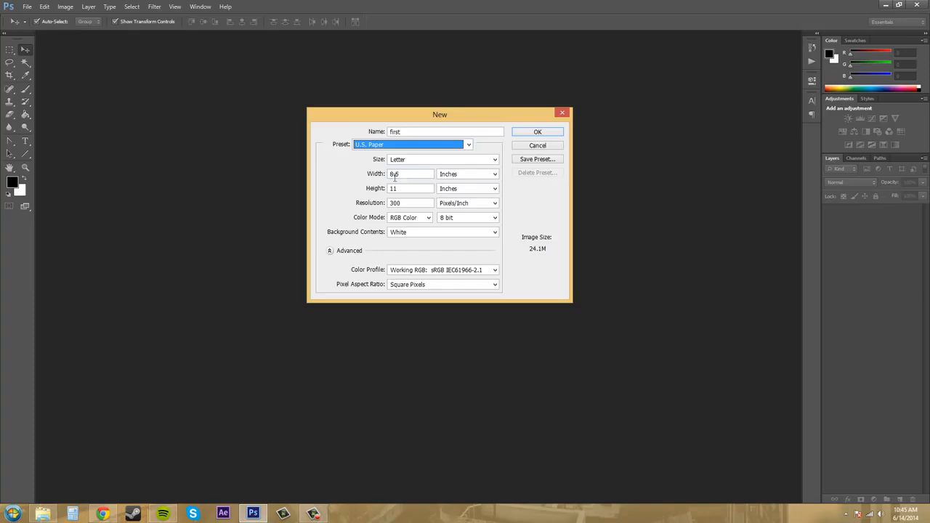
left_click(469, 146)
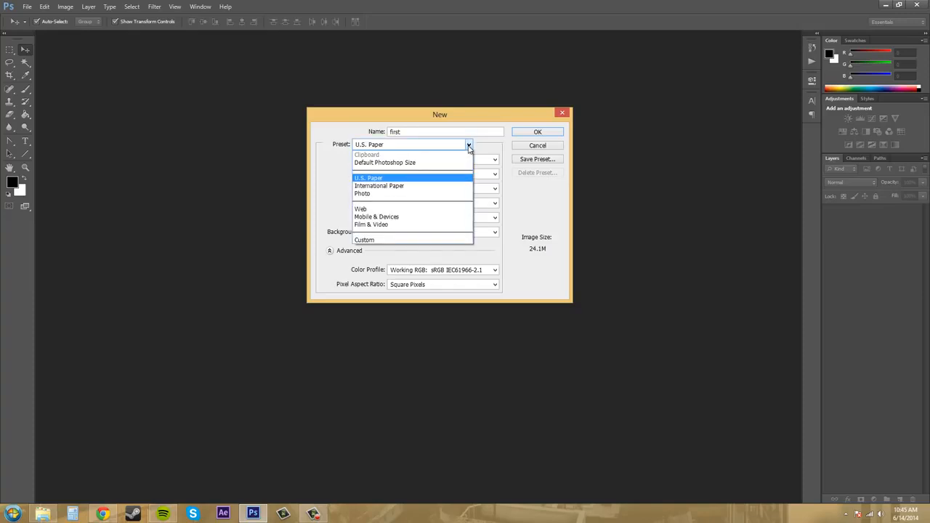
left_click(376, 225)
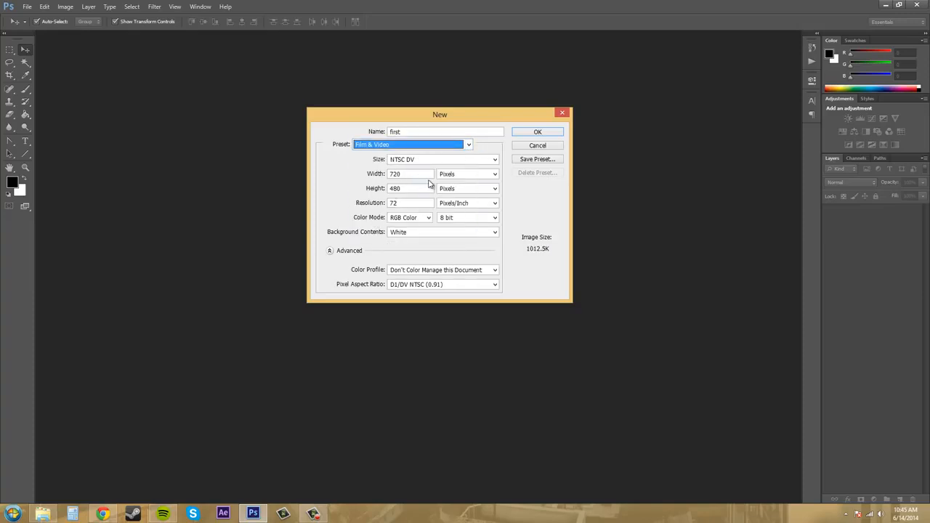
Review the Film & Video sizes and set the new document's size to HDV/HDTV 720p/29.97.
left_click(454, 161)
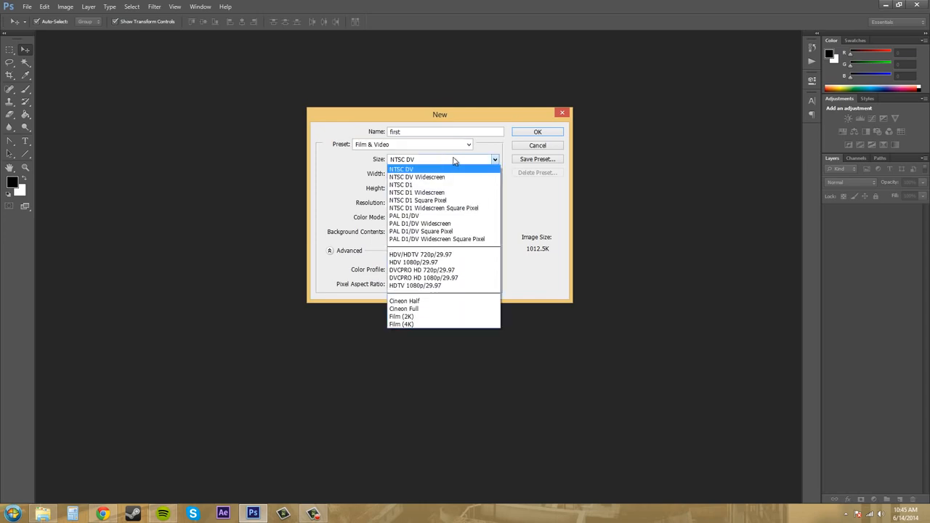
left_click(353, 163)
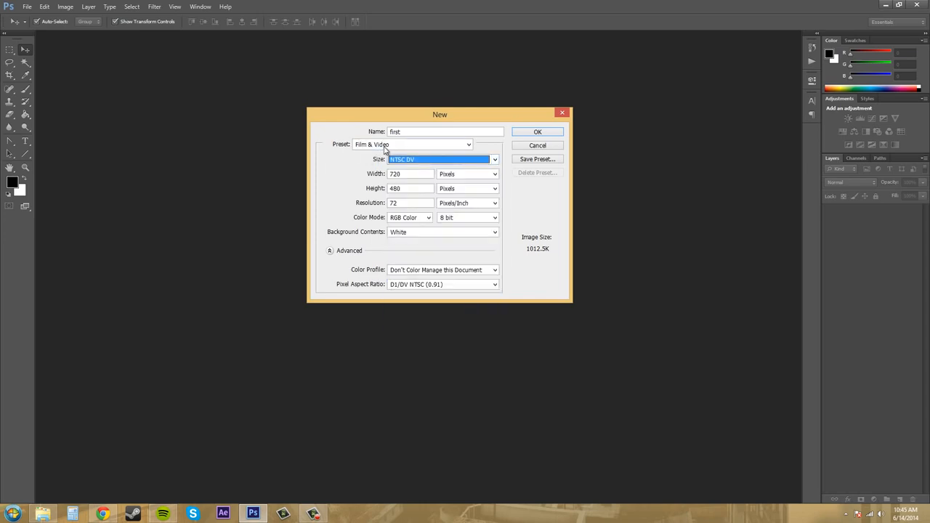
left_click(391, 147)
left_click(391, 147)
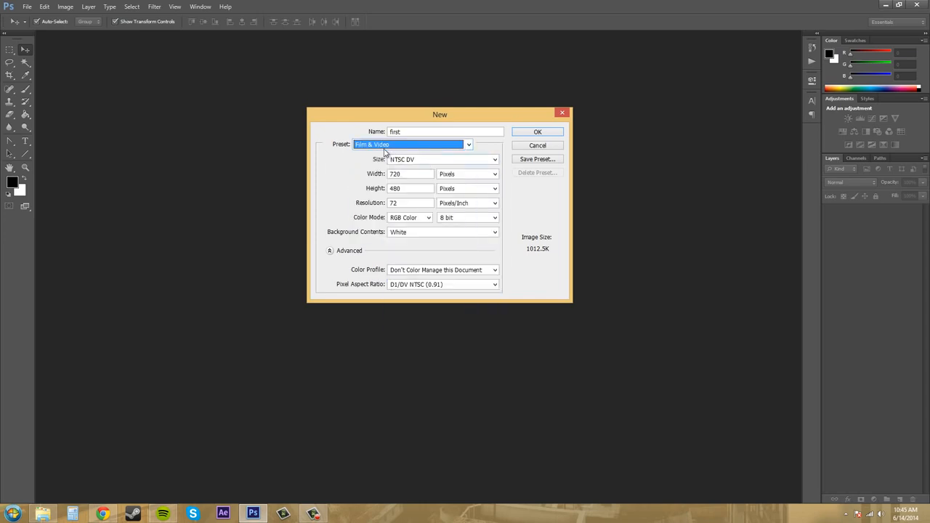
left_click(441, 161)
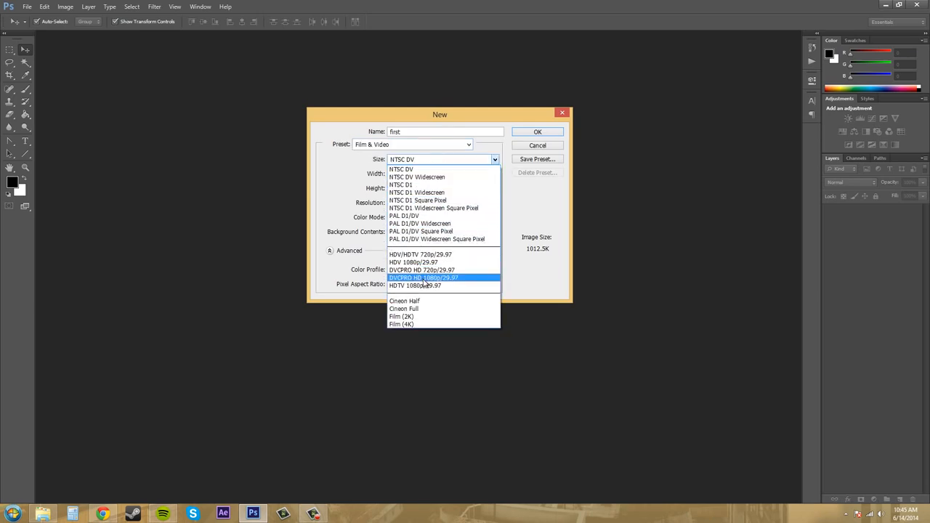
left_click(426, 255)
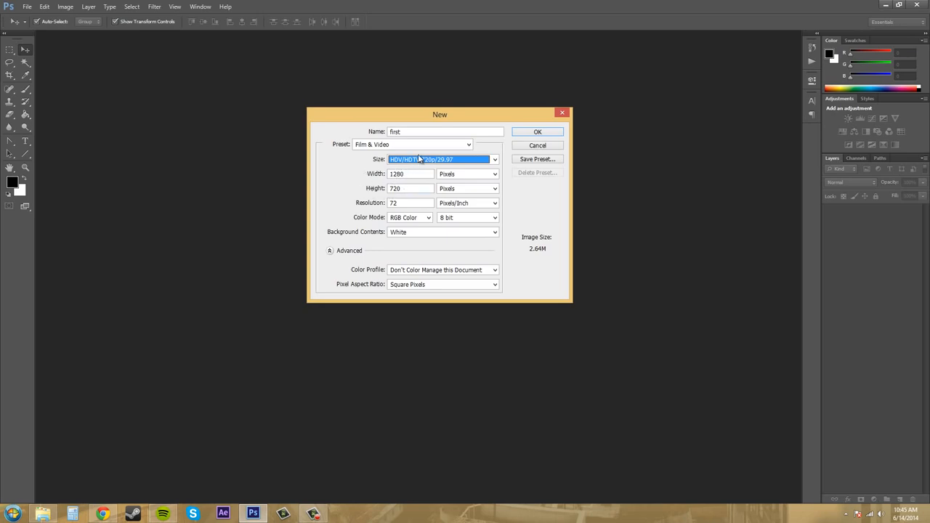
Switch the new document's preset to Custom and place the cursor in its width value.
left_click(465, 146)
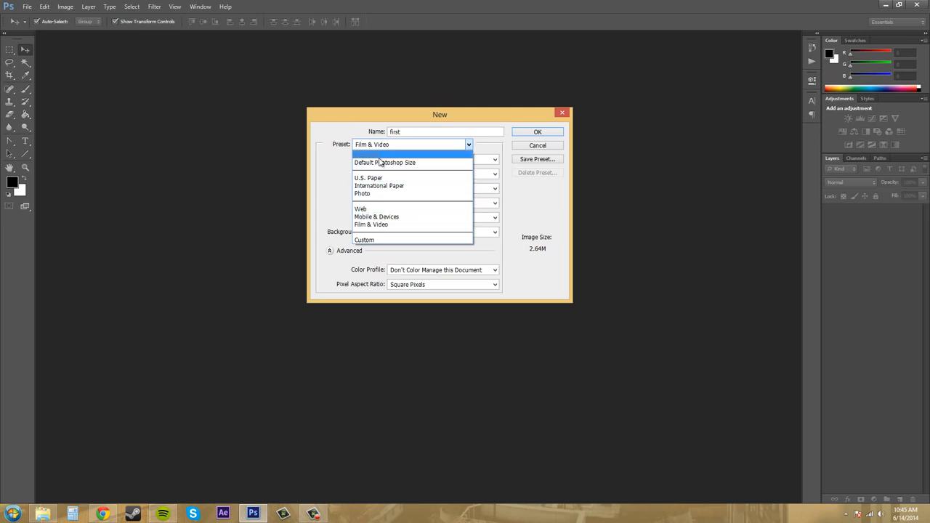
left_click(378, 240)
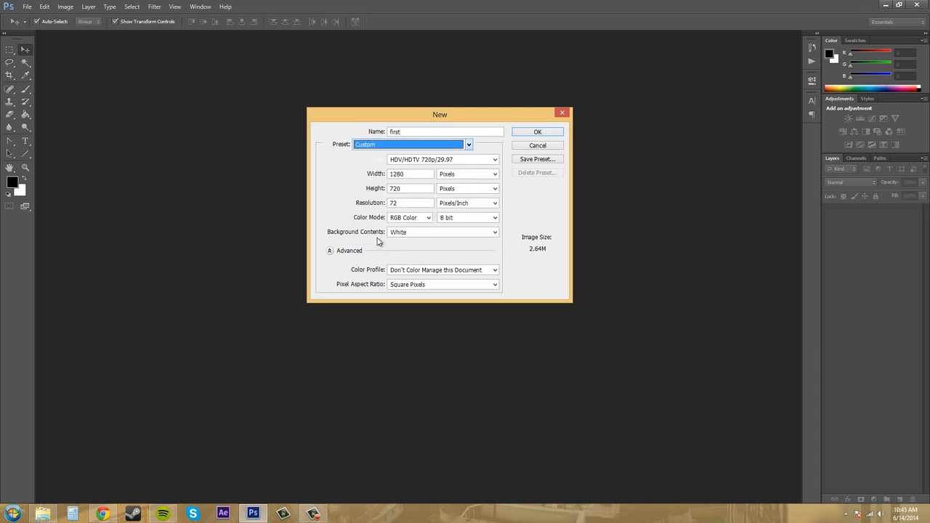
left_click(411, 175)
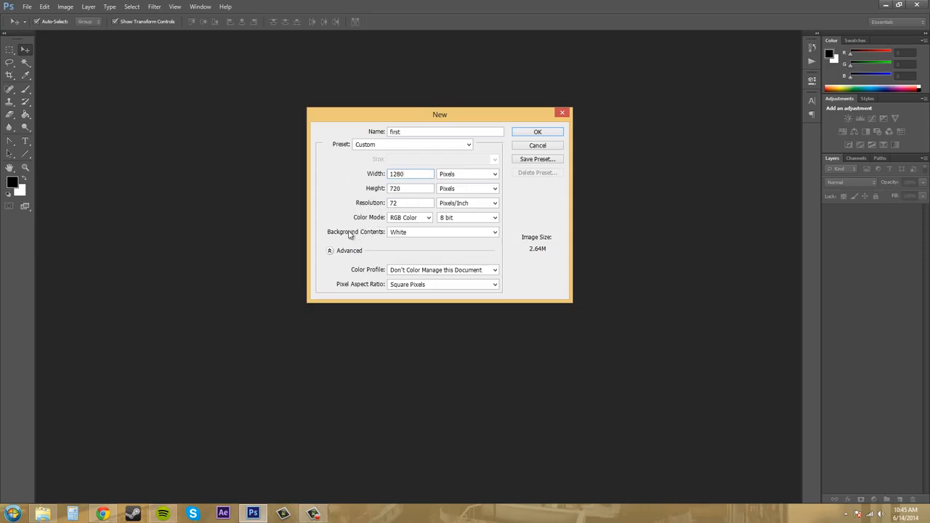
Review the background contents, color mode, bit depth and width unit options for the new document.
left_click(458, 233)
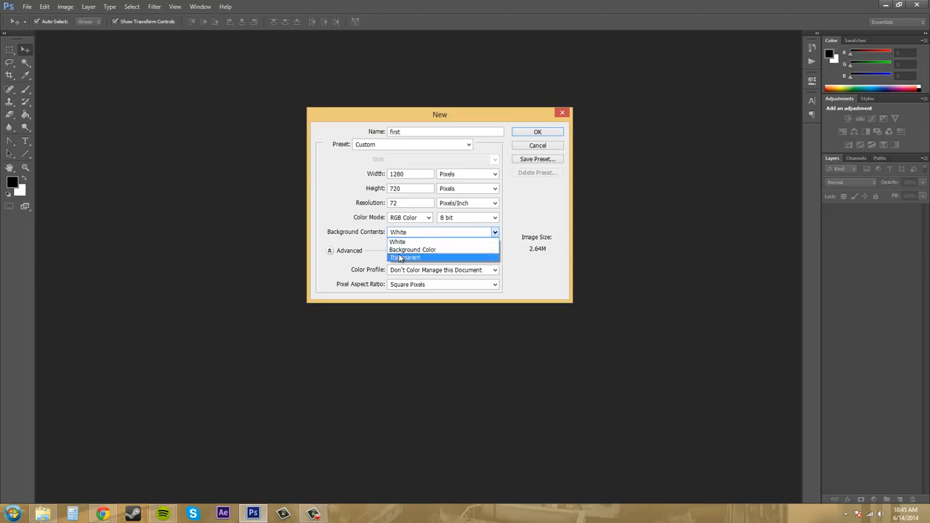
left_click(318, 222)
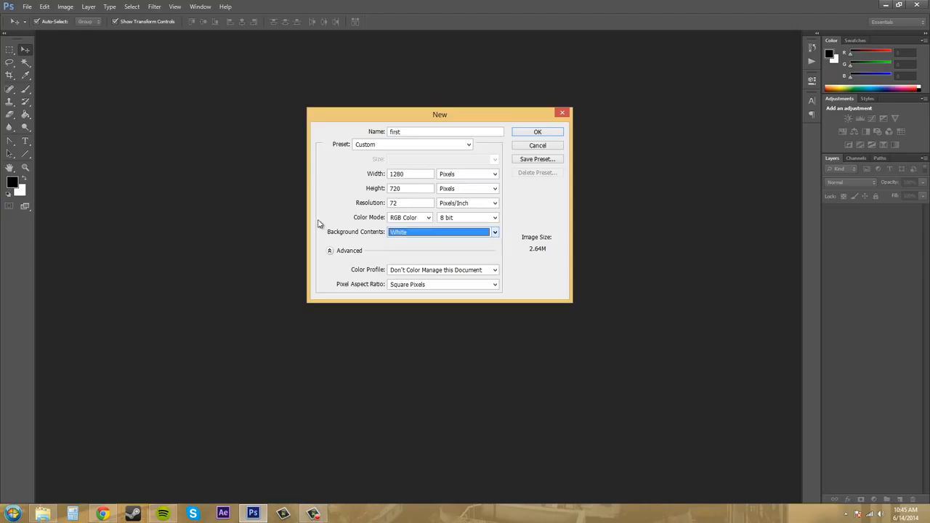
left_click(418, 222)
left_click(420, 221)
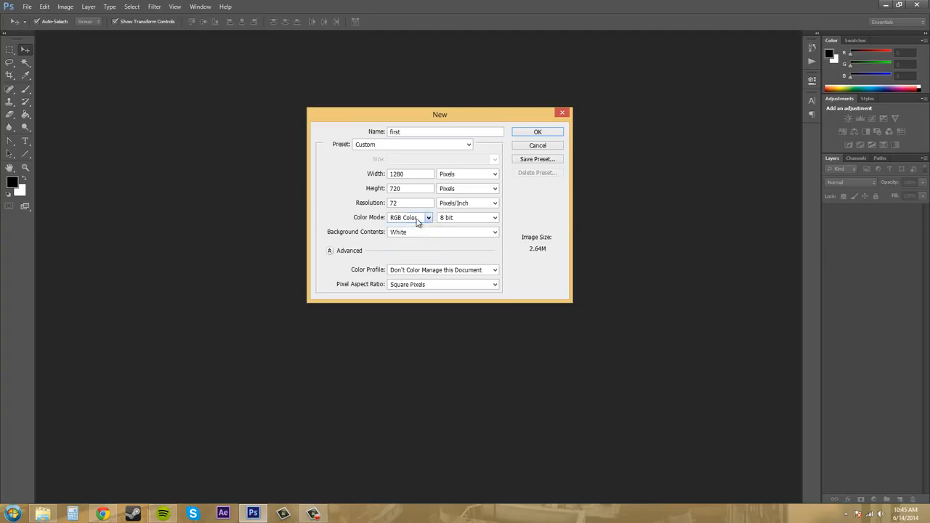
left_click(471, 220)
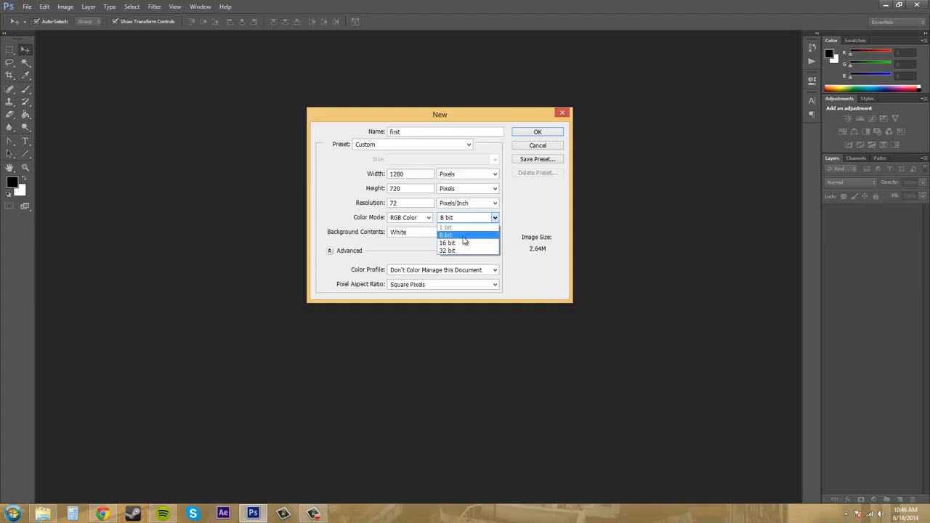
left_click(465, 235)
left_click(357, 220)
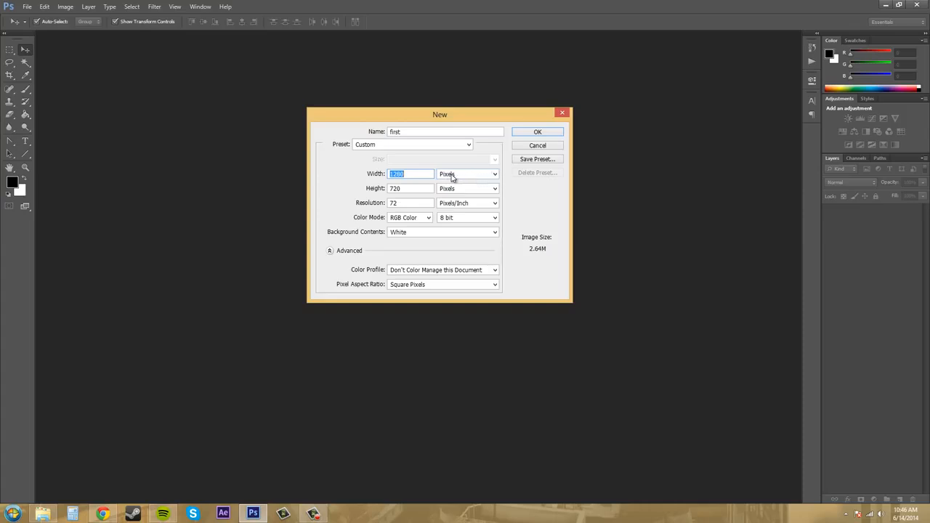
left_click(495, 175)
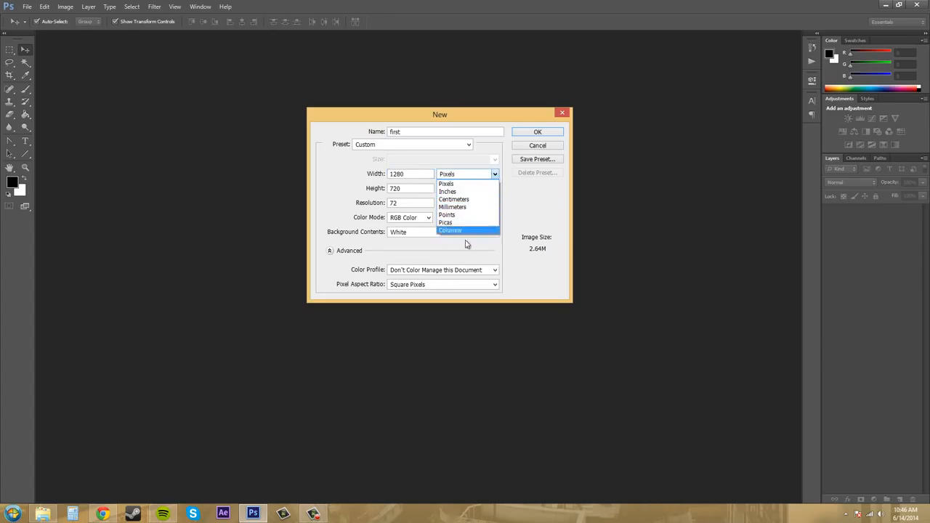
left_click(496, 175)
key("shift+Tab")
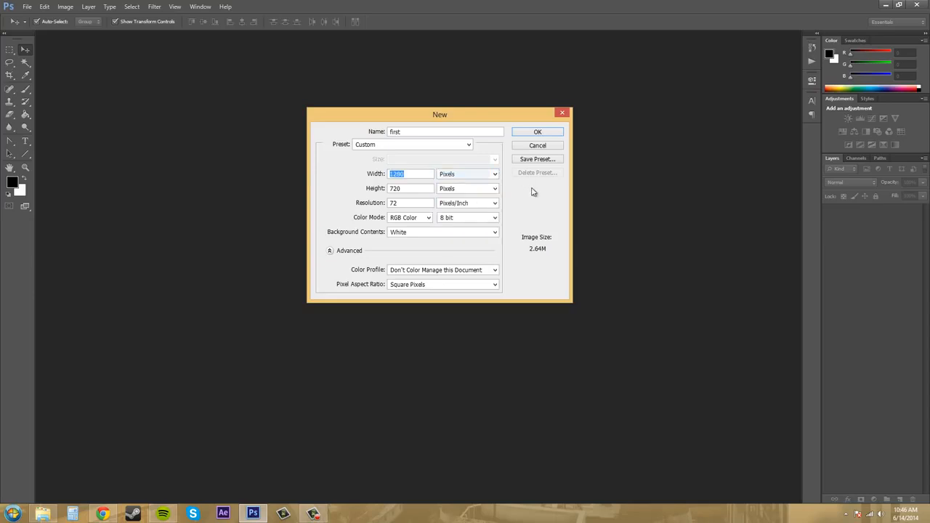
left_click(414, 174)
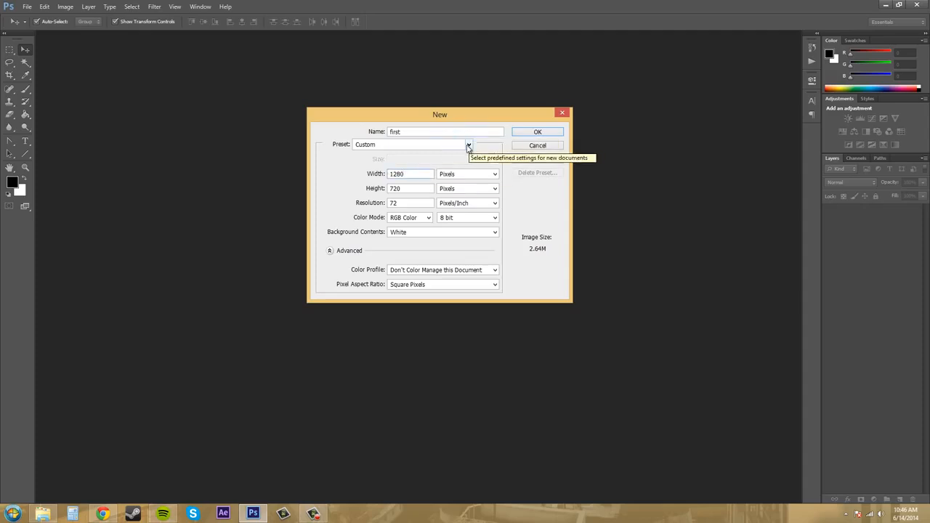
Apply the U.S. Paper preset and create the document.
left_click(469, 148)
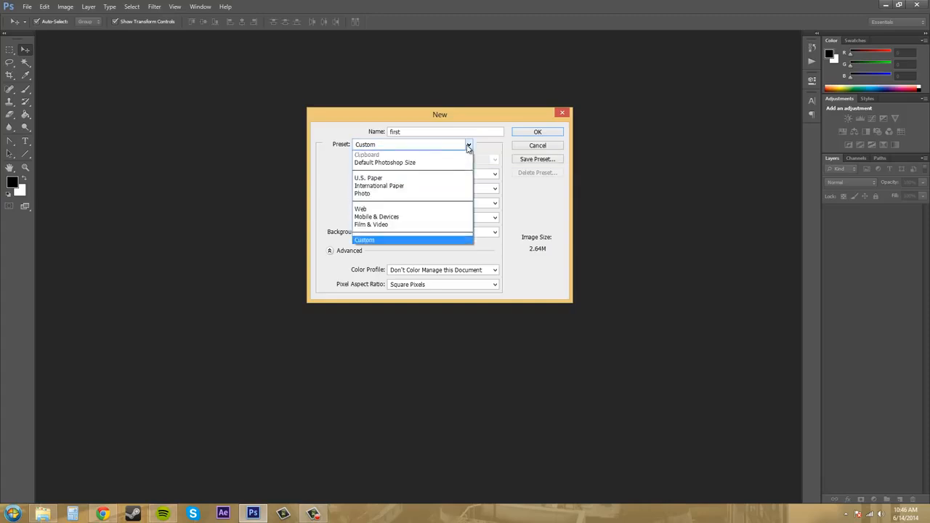
left_click(407, 176)
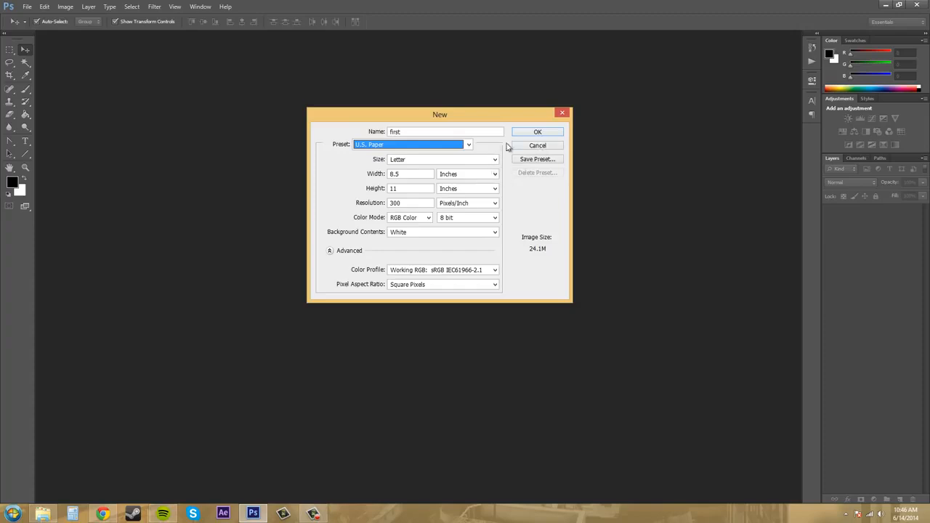
left_click(537, 131)
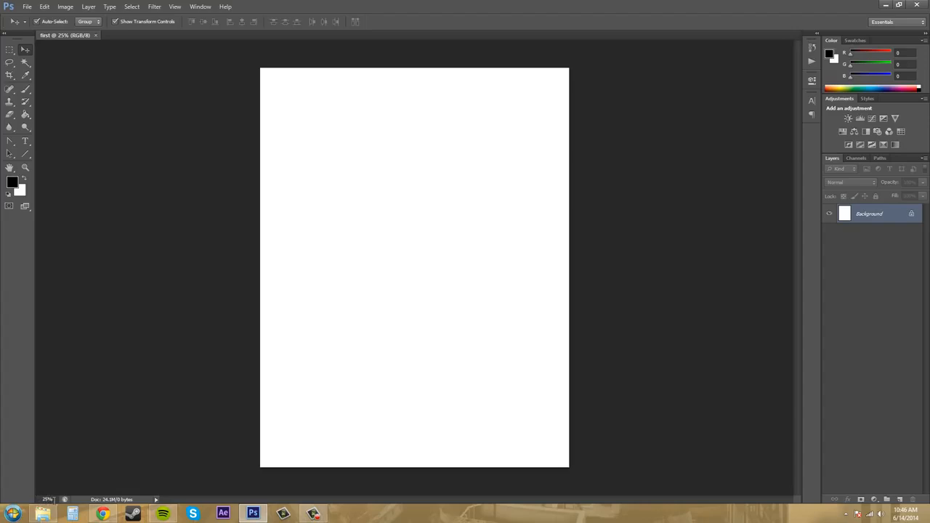
Try a 100% zoom on the blank document, look at its upper part, and return the zoom to 25%.
left_click_drag(54, 500, 27, 500)
type("100")
left_click(56, 499)
double_click(56, 499)
key("Return")
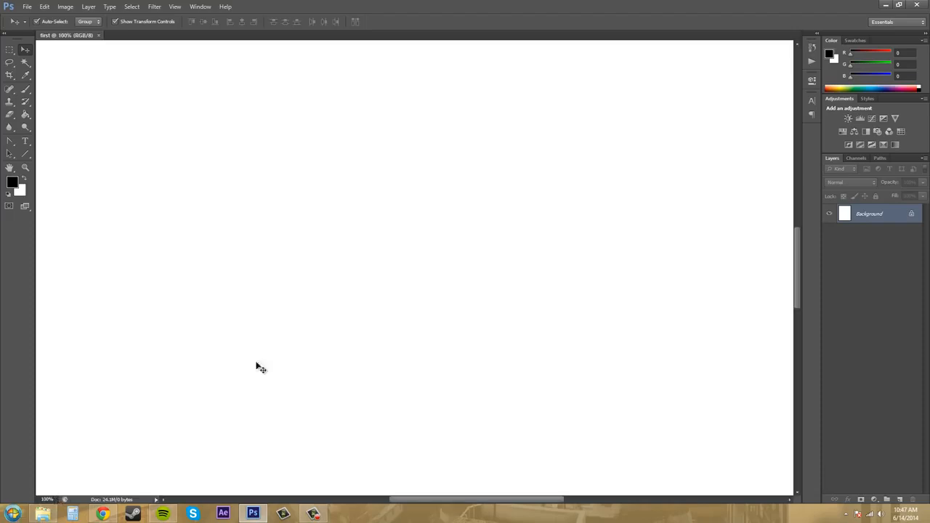
left_click_drag(798, 259, 799, 154)
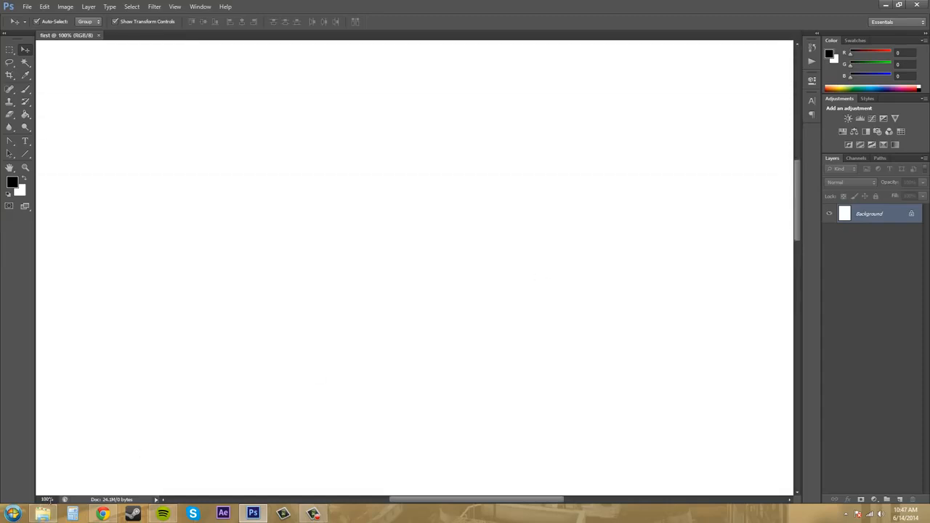
left_click(47, 500)
type("25")
key("Return")
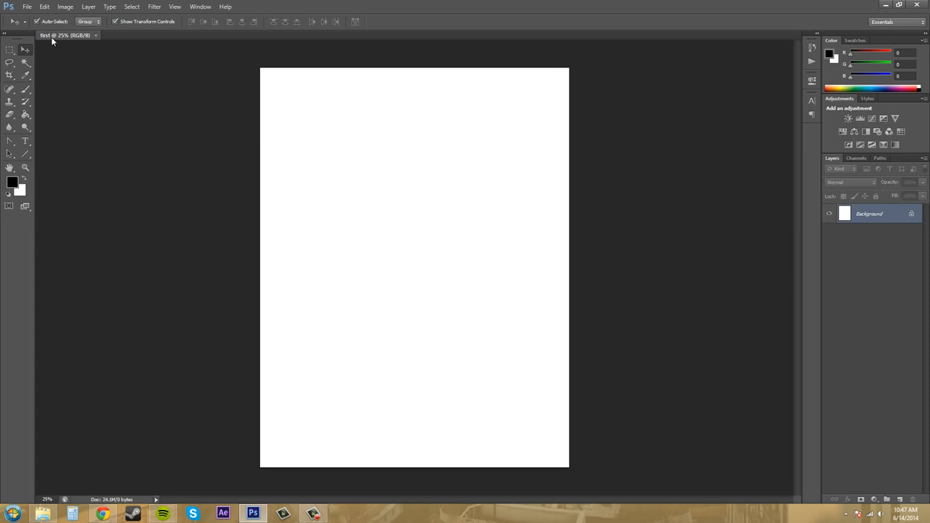
mouse_move(56, 37)
left_mouse_down()
mouse_move(102, 40)
mouse_move(325, 157)
mouse_move(266, 180)
mouse_move(56, 37)
left_mouse_up()
Open the recently used file Untitled-1.psd.
left_click(31, 8)
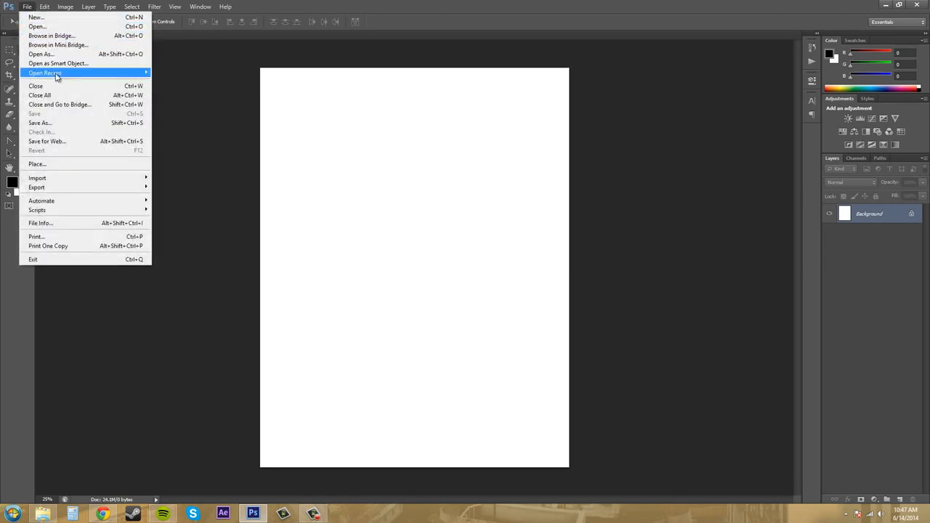
mouse_move(125, 75)
left_click(195, 74)
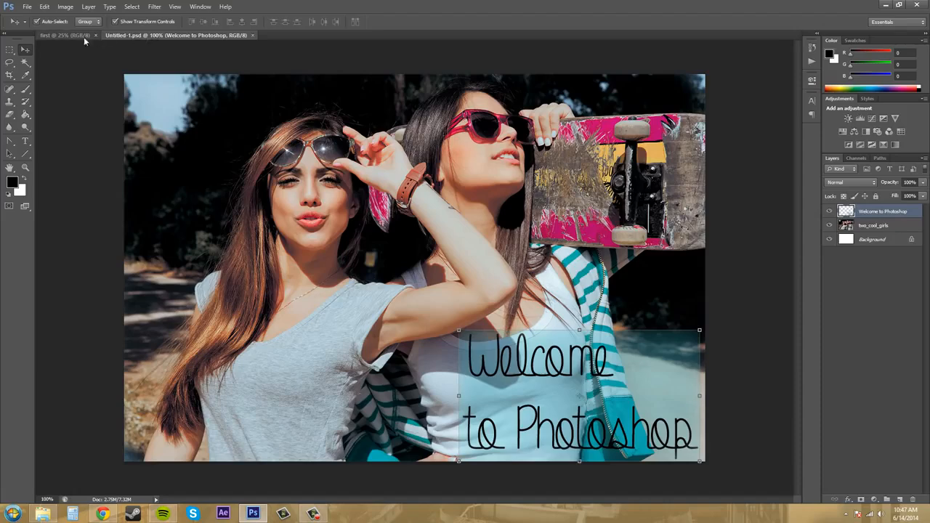
Switch between the two open documents and reorder them so Untitled-1.psd comes before "first".
left_click(69, 35)
left_click(128, 34)
left_click(64, 35)
left_click(152, 36)
left_click_drag(209, 36, 91, 36)
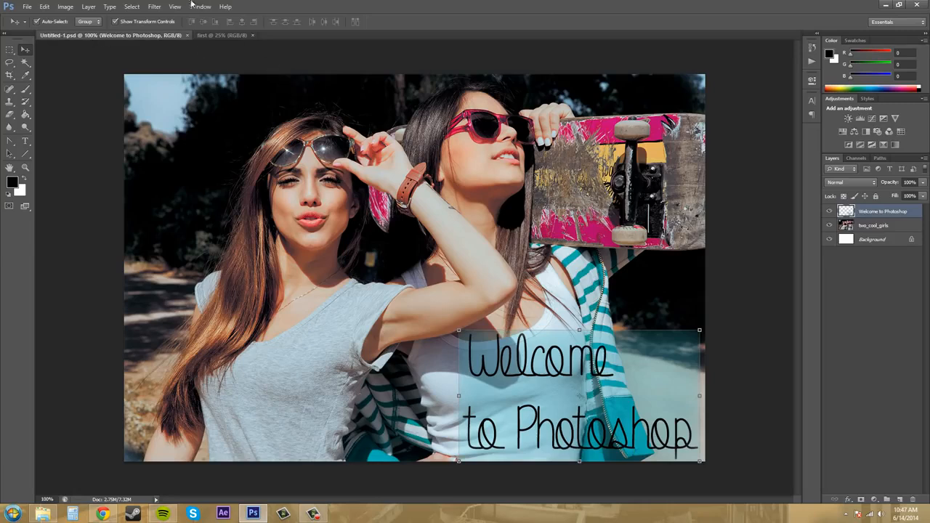
Check the file commands for closing documents and close the "first" document.
left_click(27, 8)
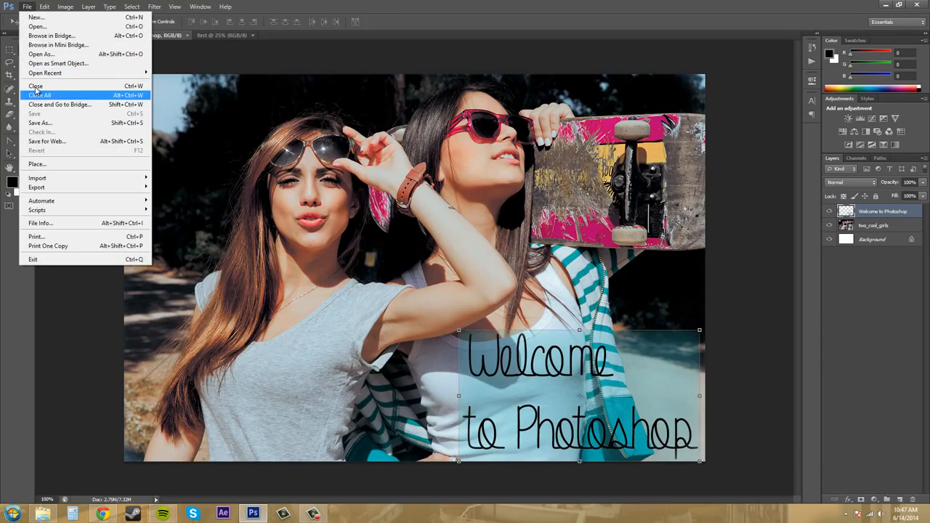
left_click(71, 289)
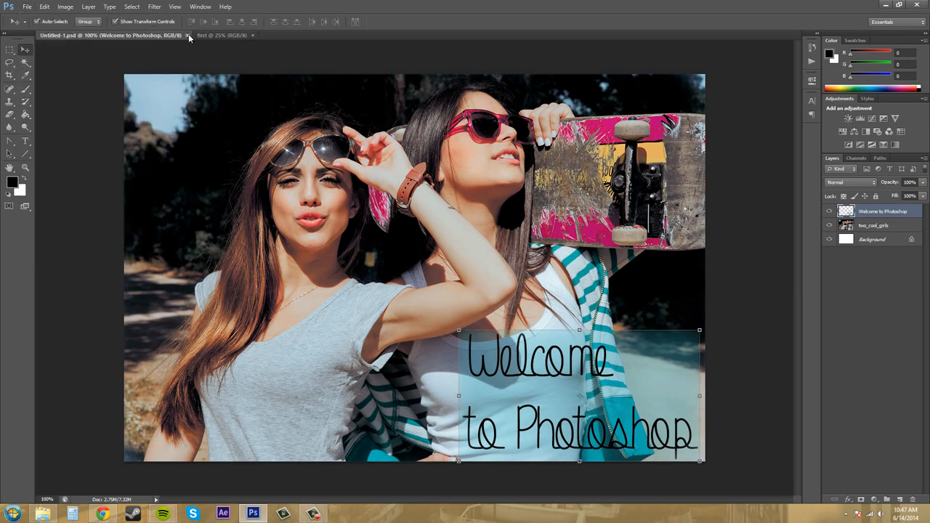
left_click(252, 35)
View the Save As options for Untitled-1.psd and leave them without saving.
left_click(27, 7)
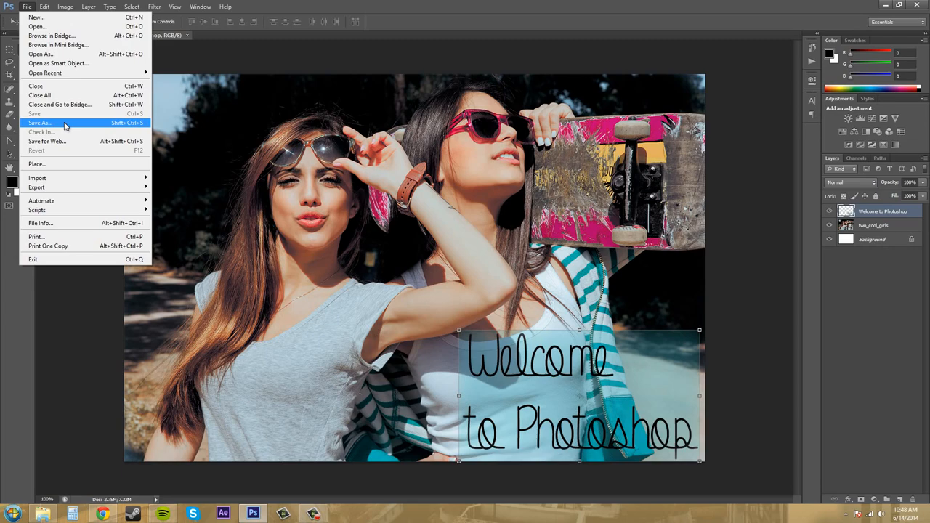
left_click(64, 123)
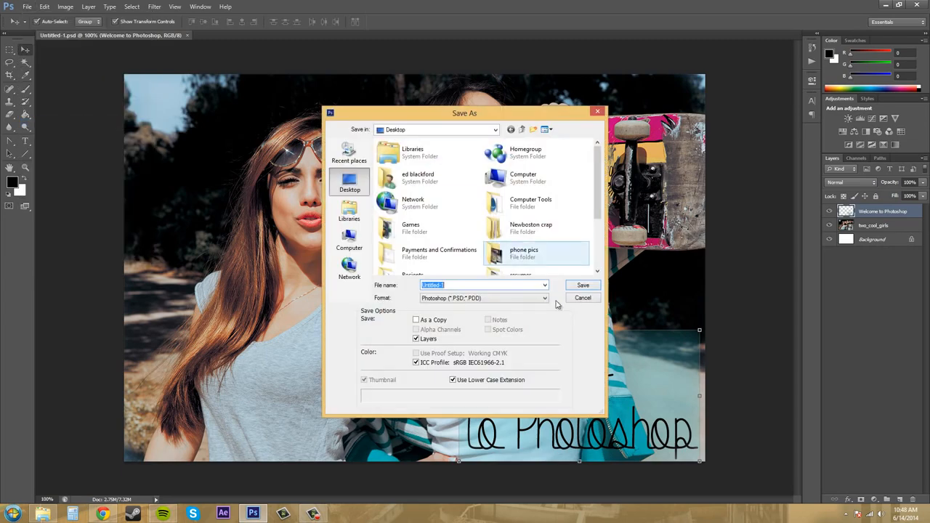
left_click(587, 298)
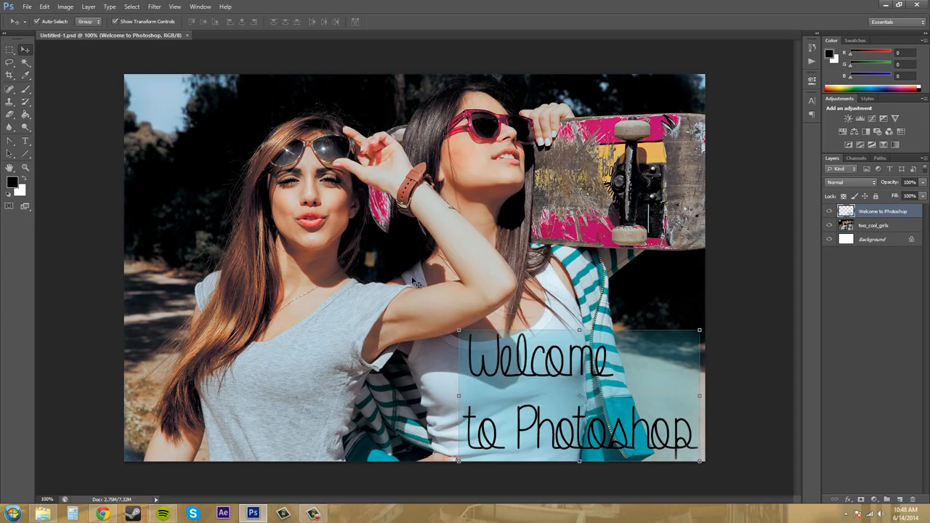